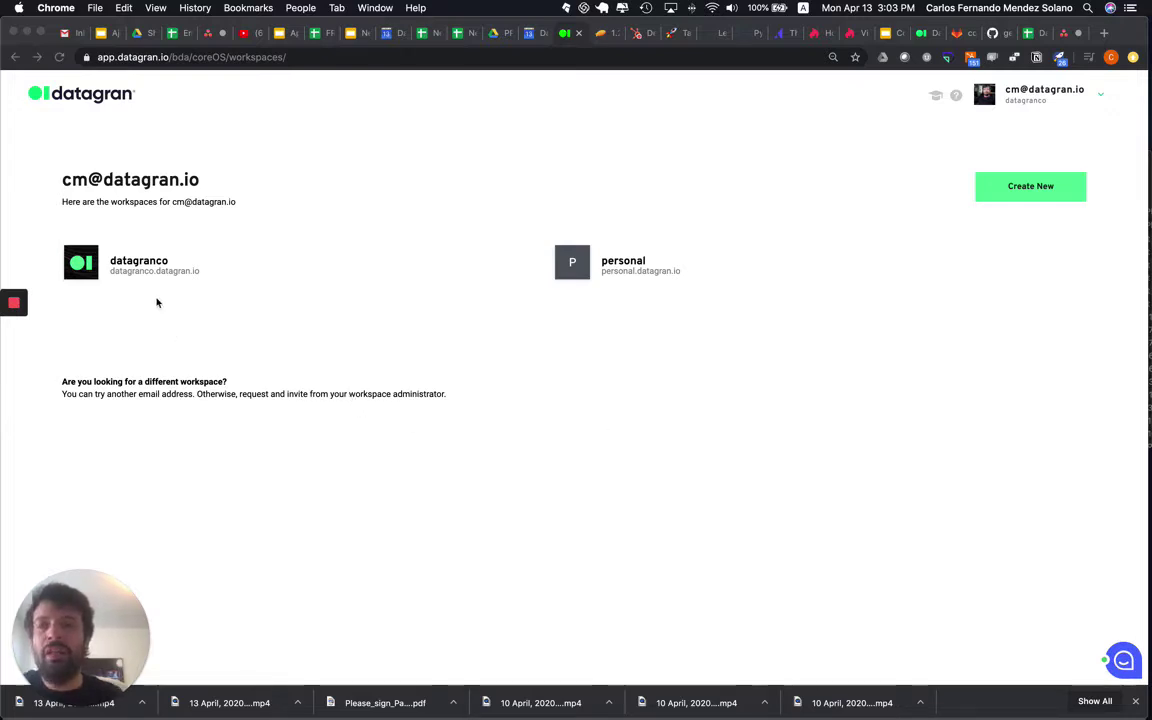
Focus the browser and open the datagranco workspace.
left_click(142, 270)
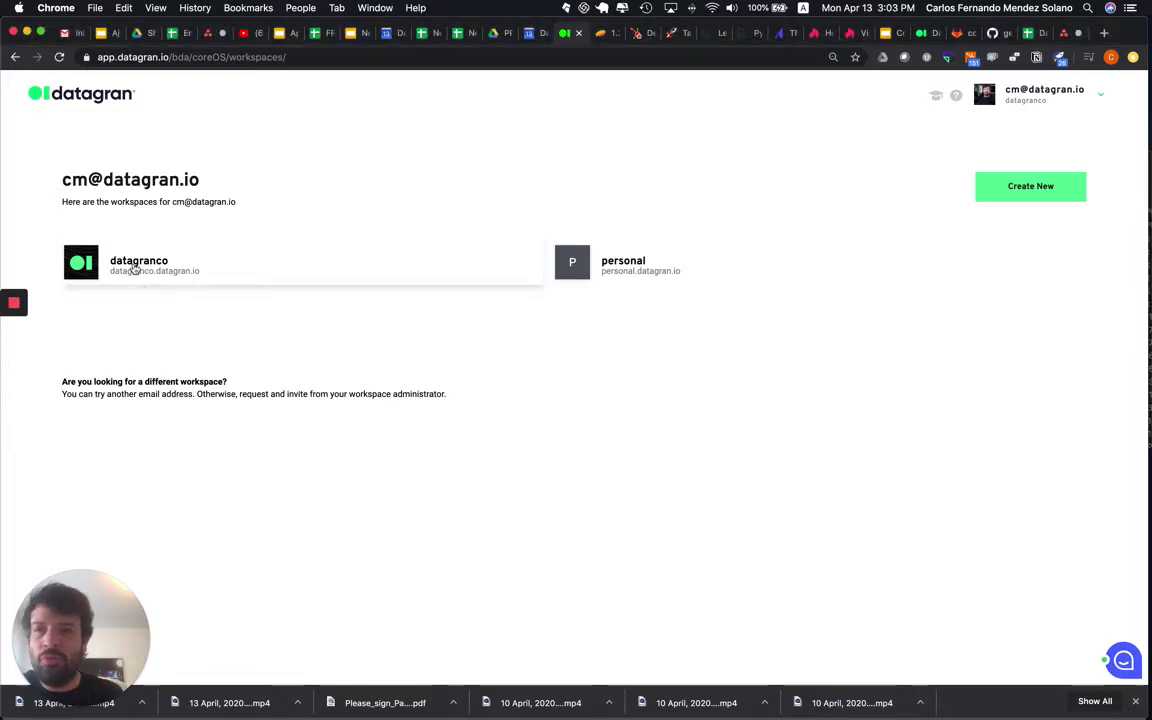
left_click(134, 268)
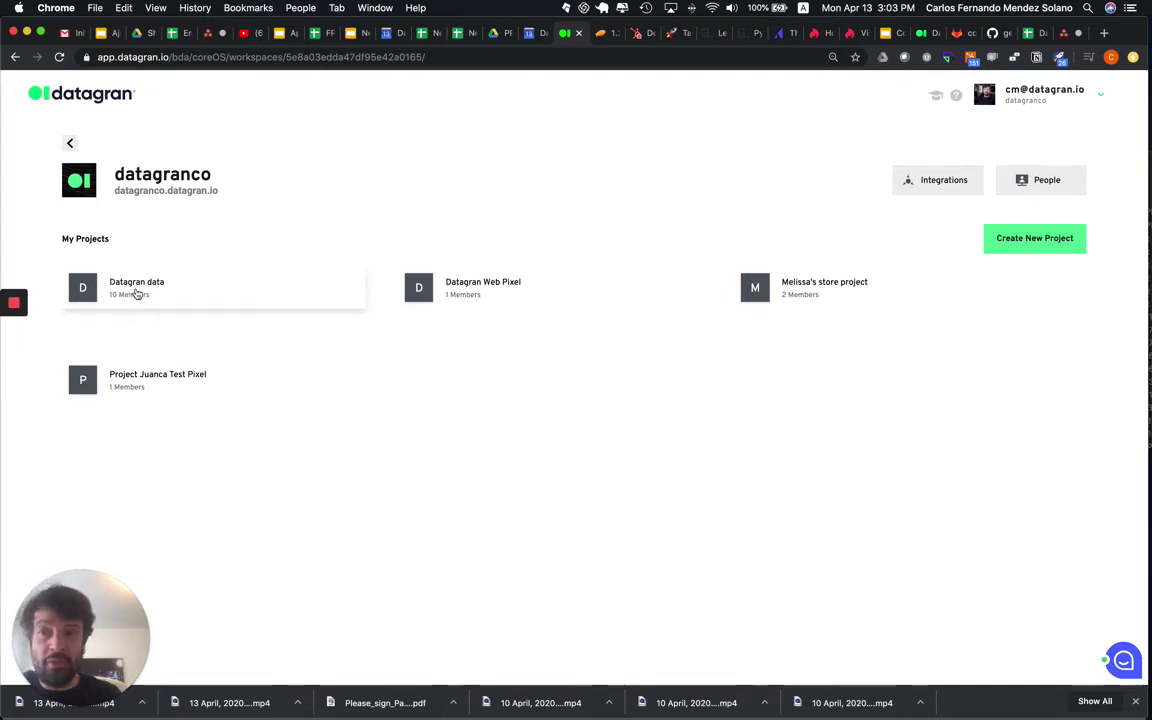
Open the Datagran data project and go to its Charts page.
left_click(137, 292)
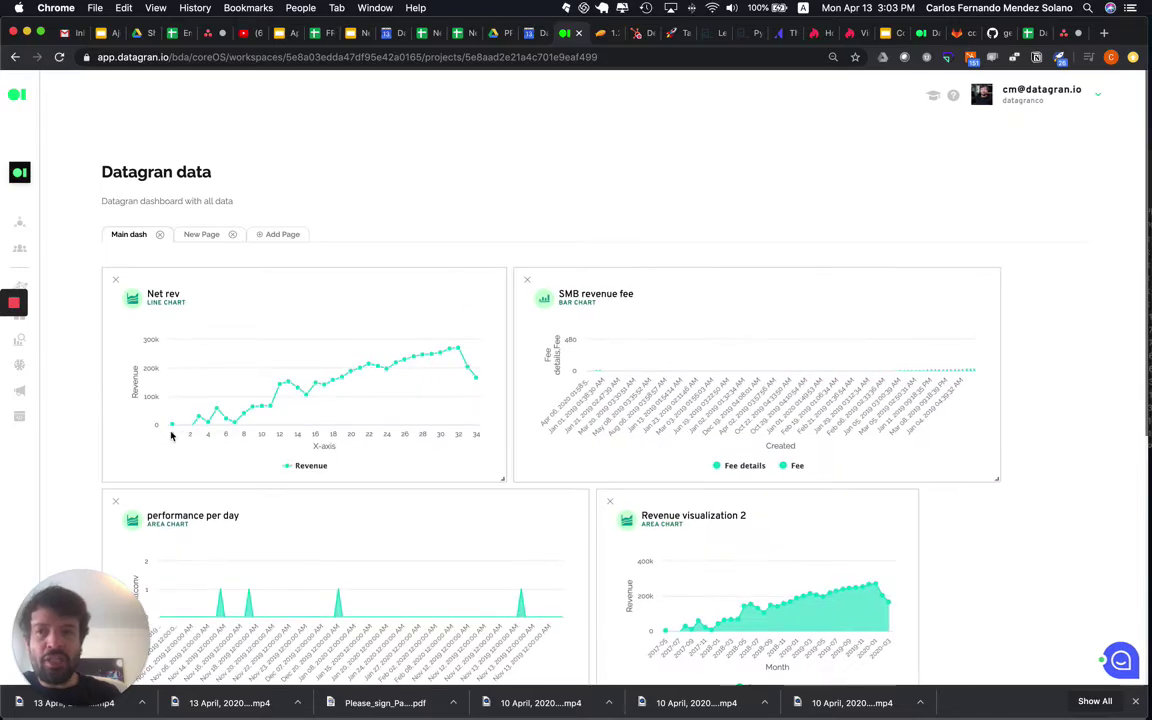
left_click_drag(102, 26, 120, 30)
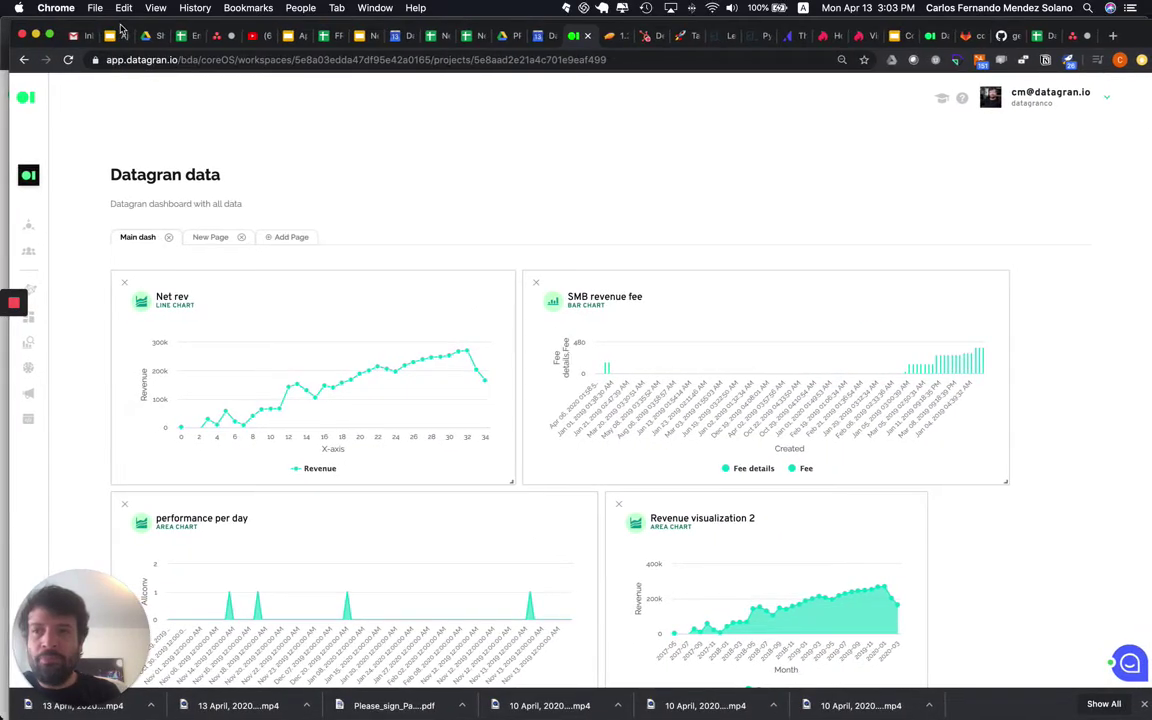
left_click(29, 345)
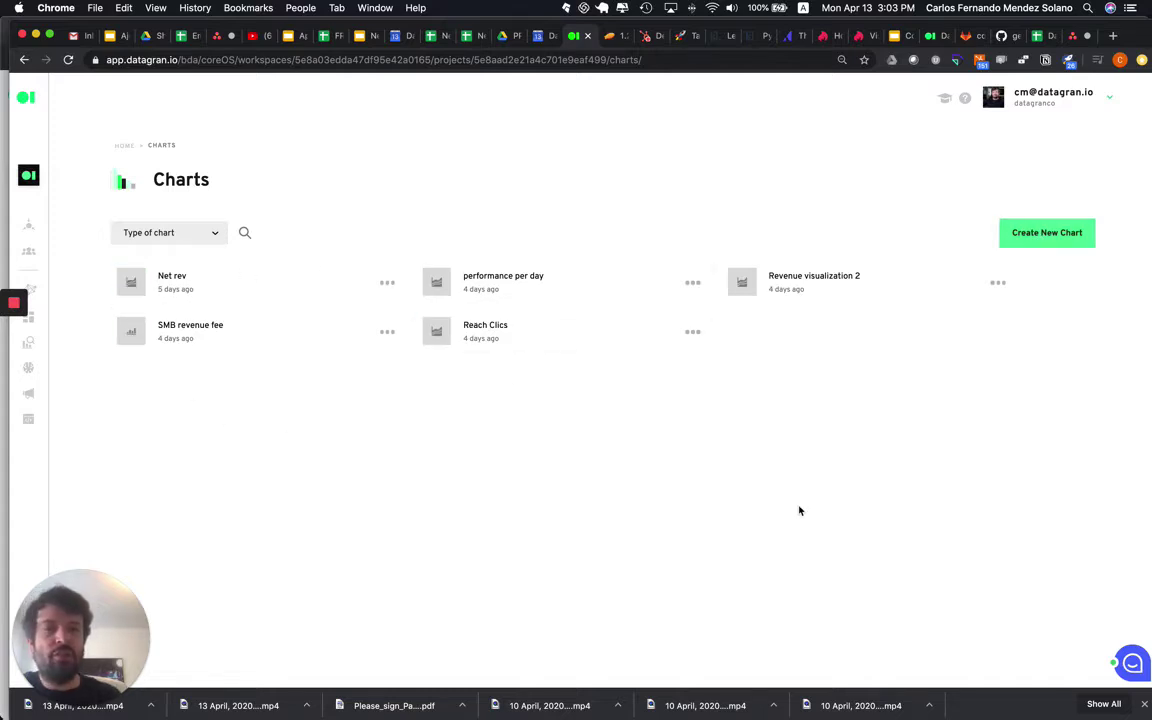
Create a new chart and browse the dataset list for NetRevV4Necati.
left_click(1040, 233)
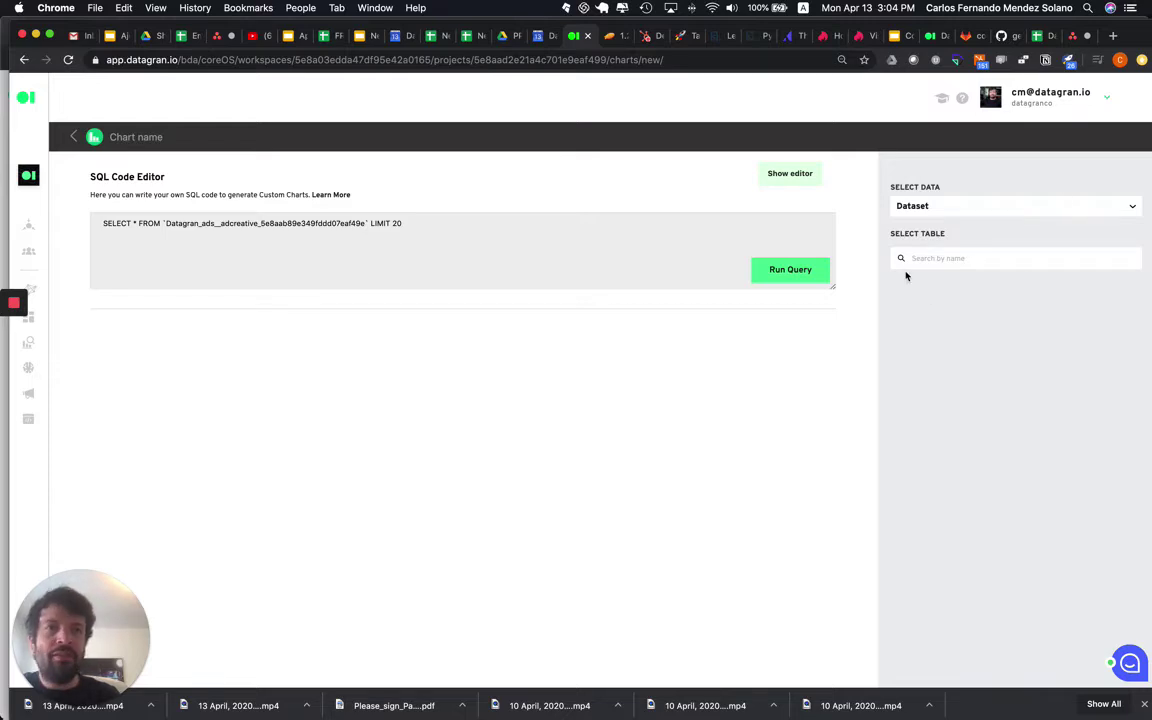
left_click(975, 209)
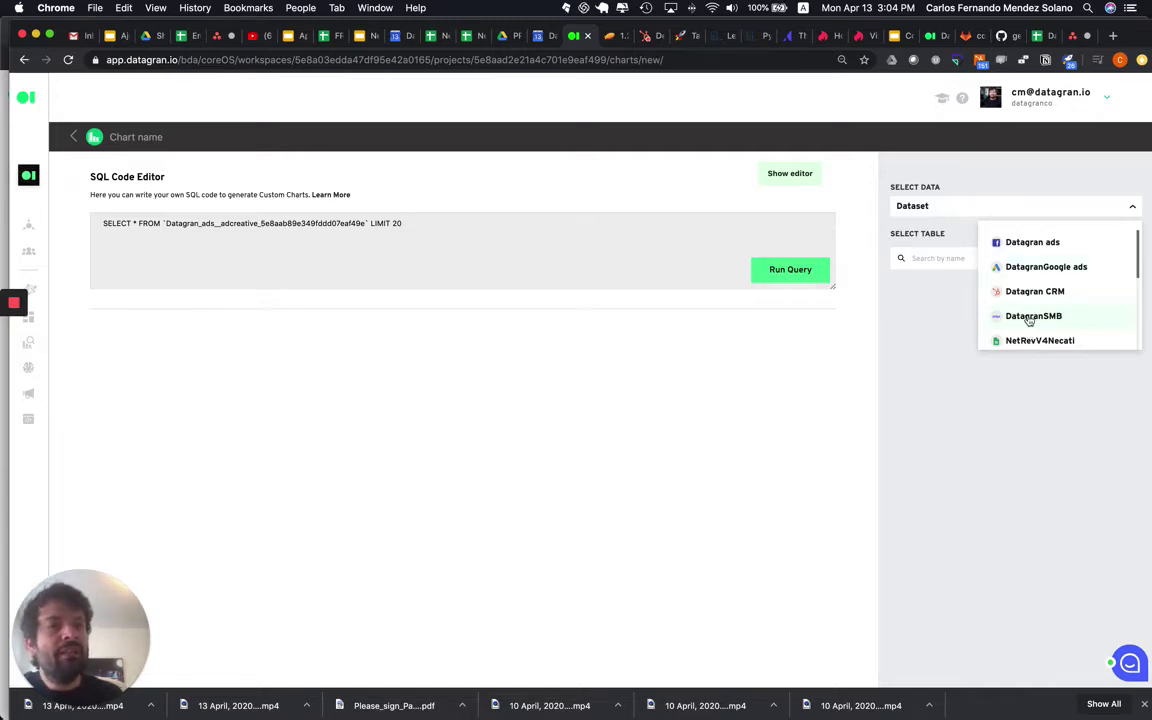
scroll(1028, 325, "down", 5)
scroll(1028, 320, "down", 1)
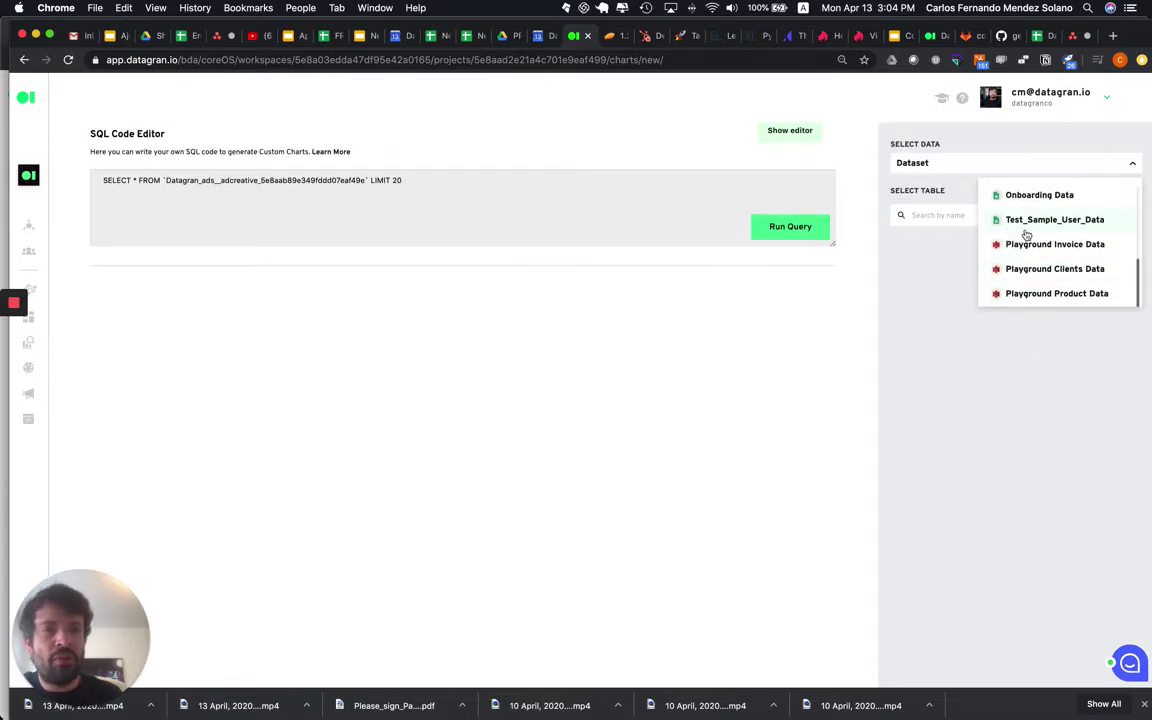
scroll(1026, 231, "up", 5)
scroll(1027, 250, "up", 1)
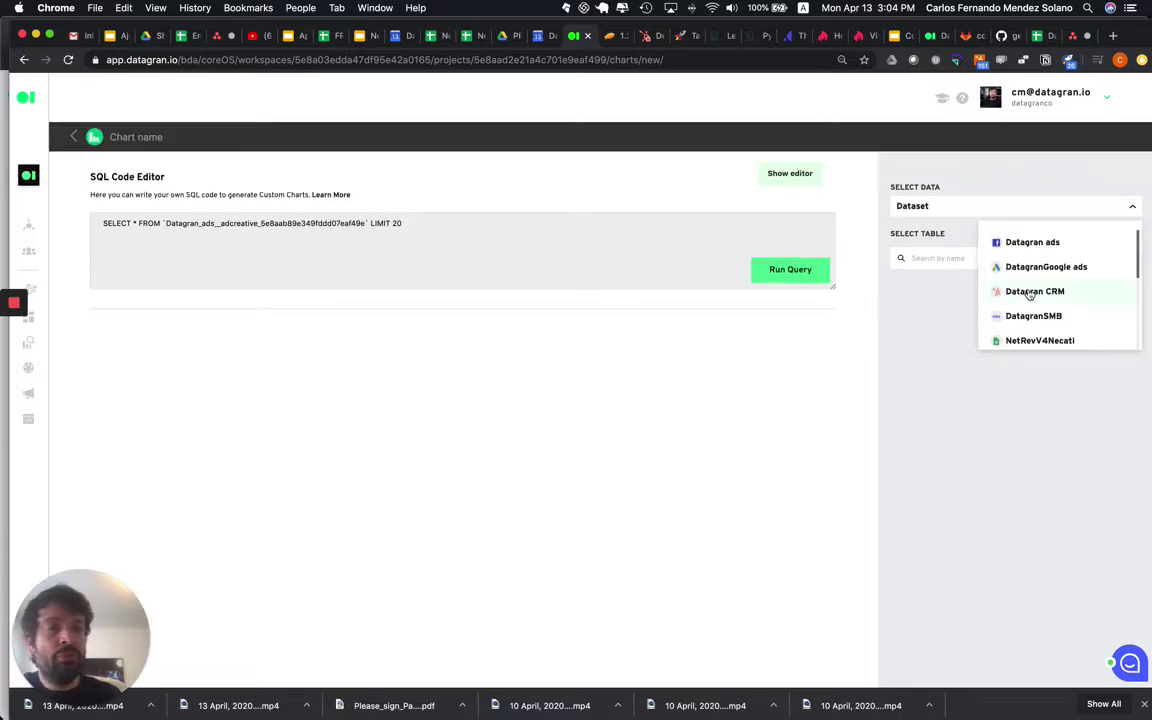
scroll(1028, 293, "down", 3)
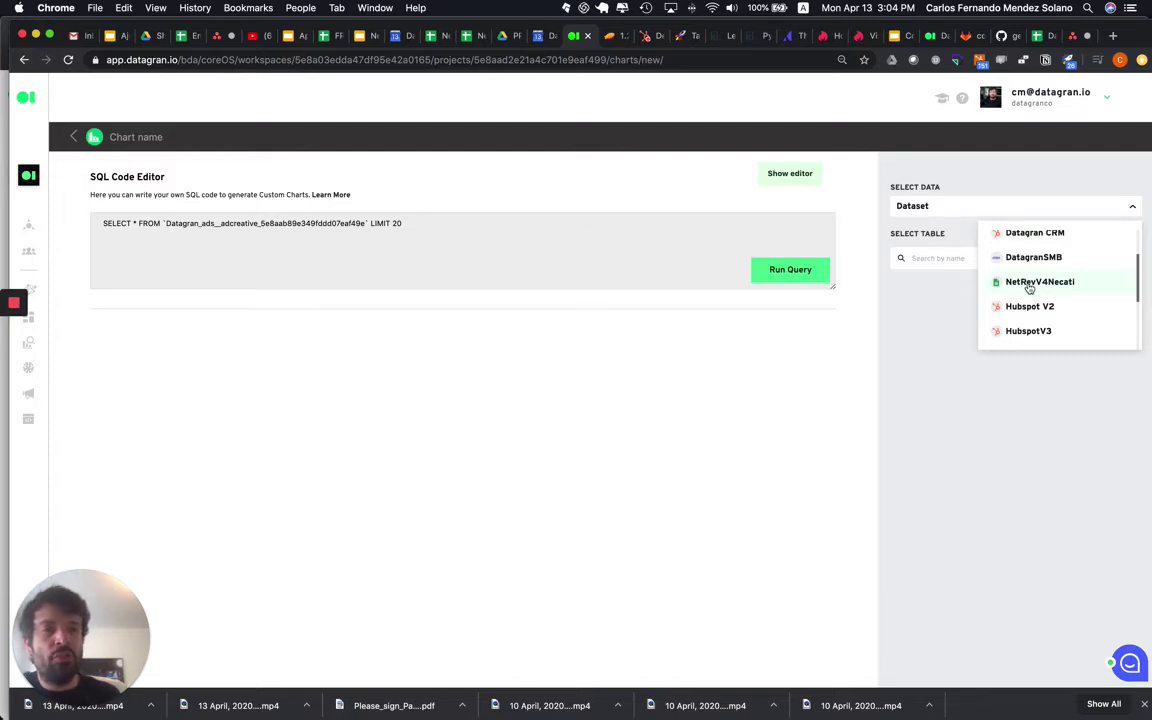
Choose NetRevV4Necati and replace the query's FROM table with the revenue table.
left_click(1029, 285)
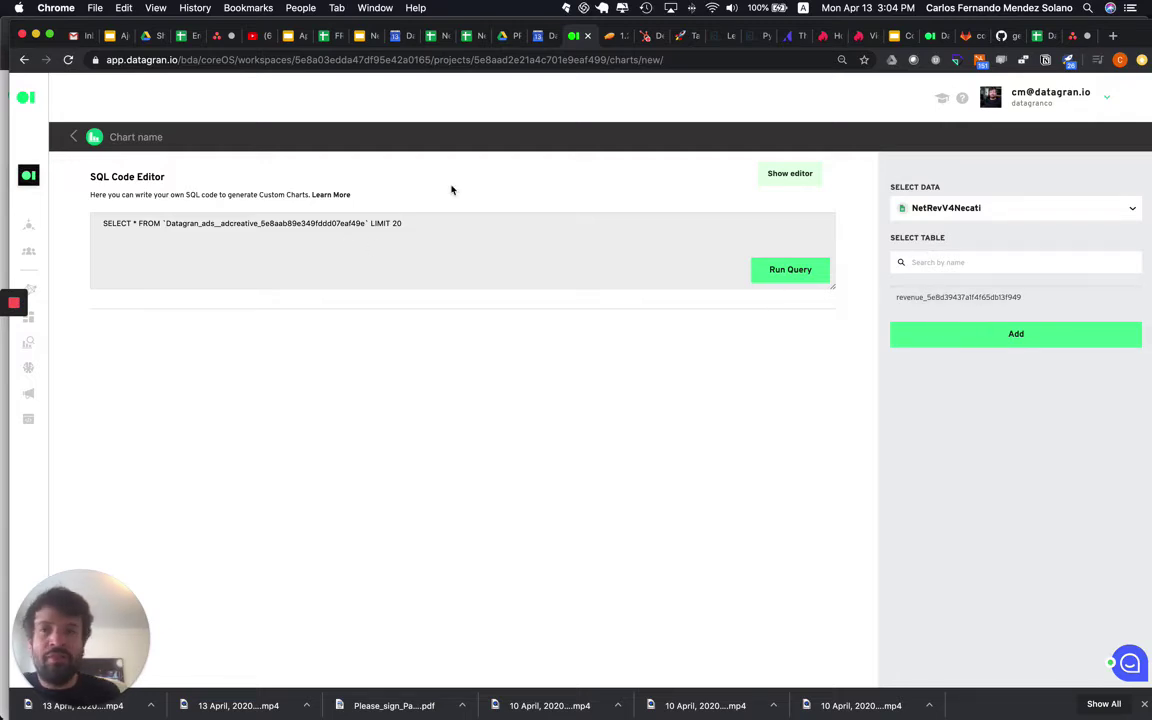
left_click_drag(368, 223, 162, 223)
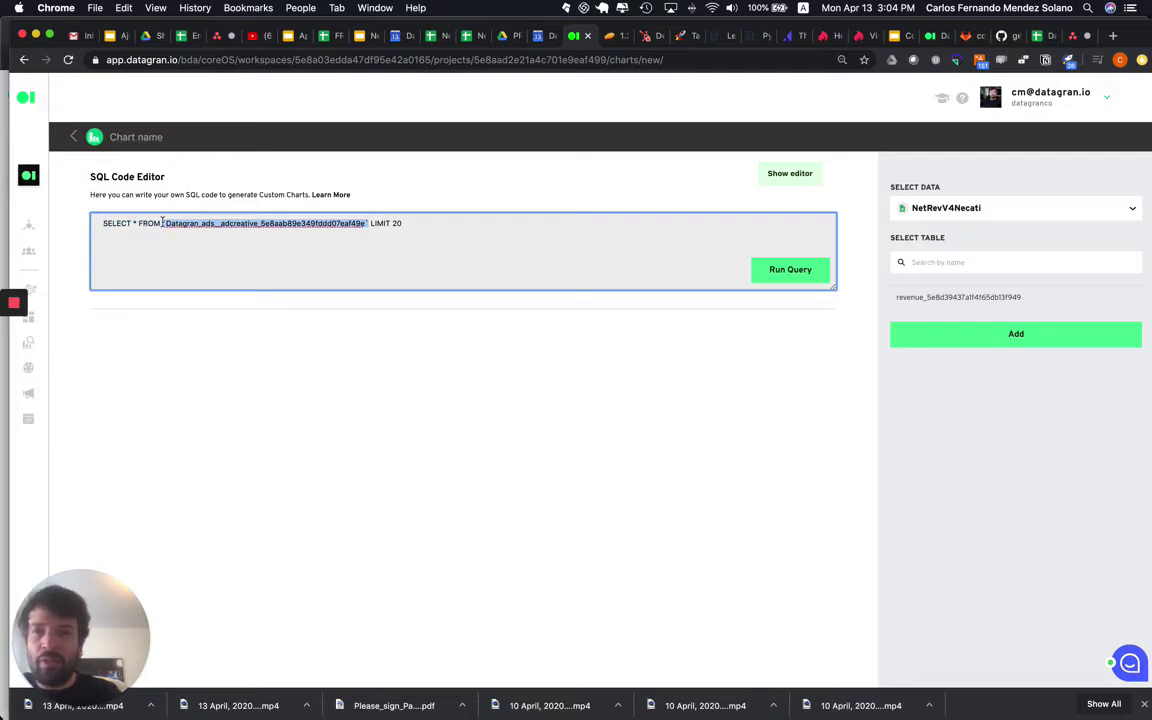
key("BackSpace")
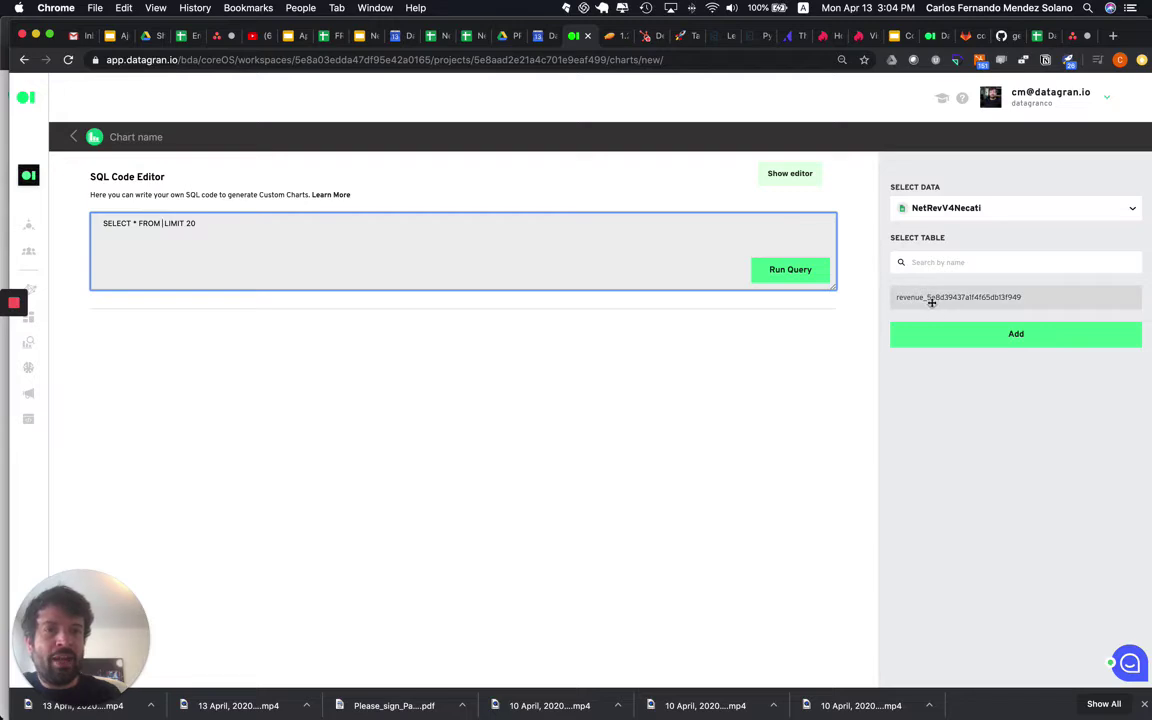
left_click_drag(931, 301, 200, 230)
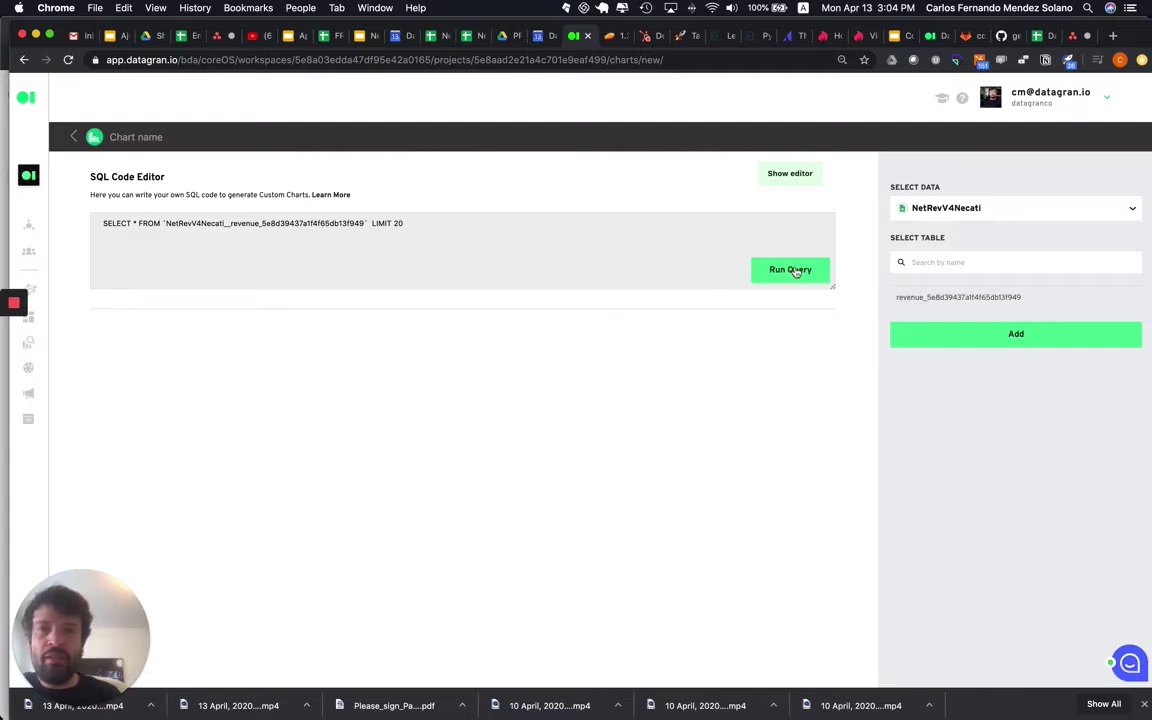
Keep LIMIT 20 and the NetRevV4Necati dataset so Month and Revenue results load.
left_click_drag(405, 223, 371, 223)
left_click(412, 223)
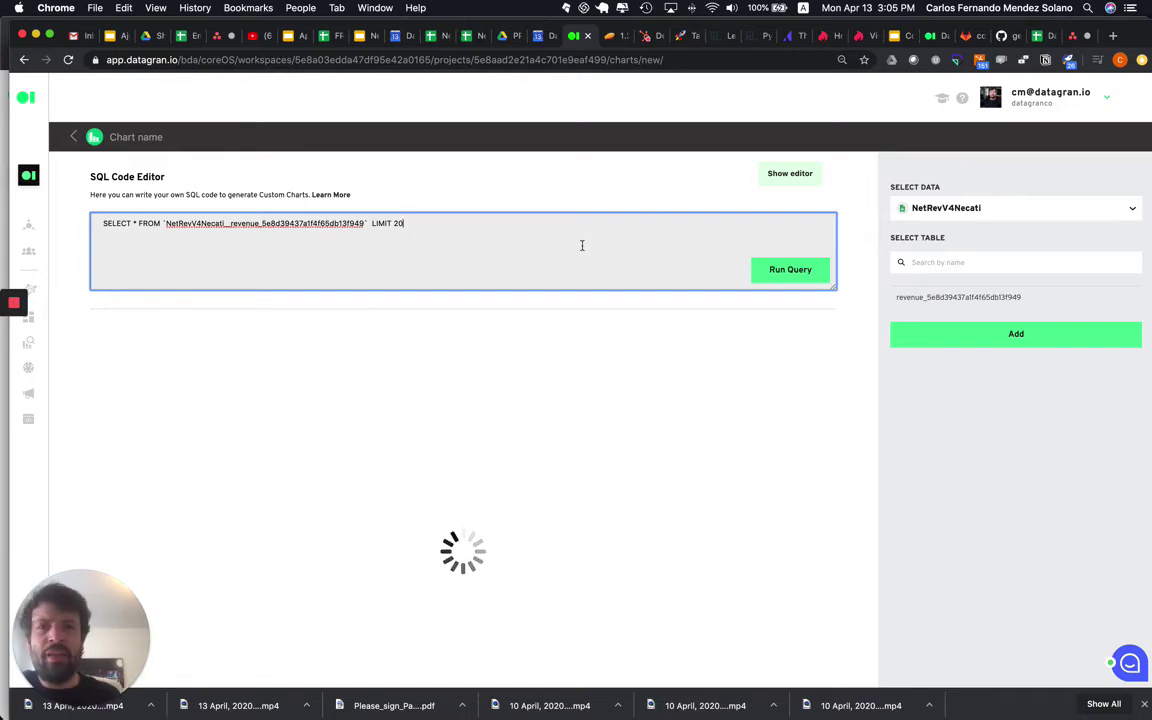
left_click(949, 207)
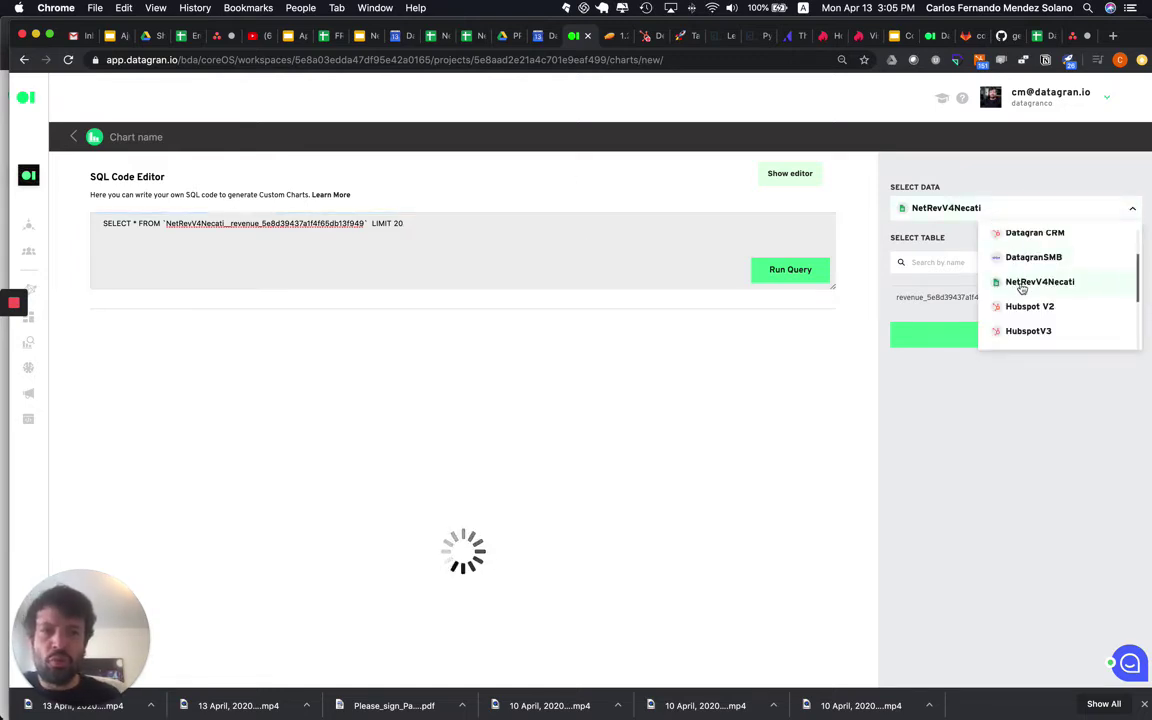
left_click(951, 210)
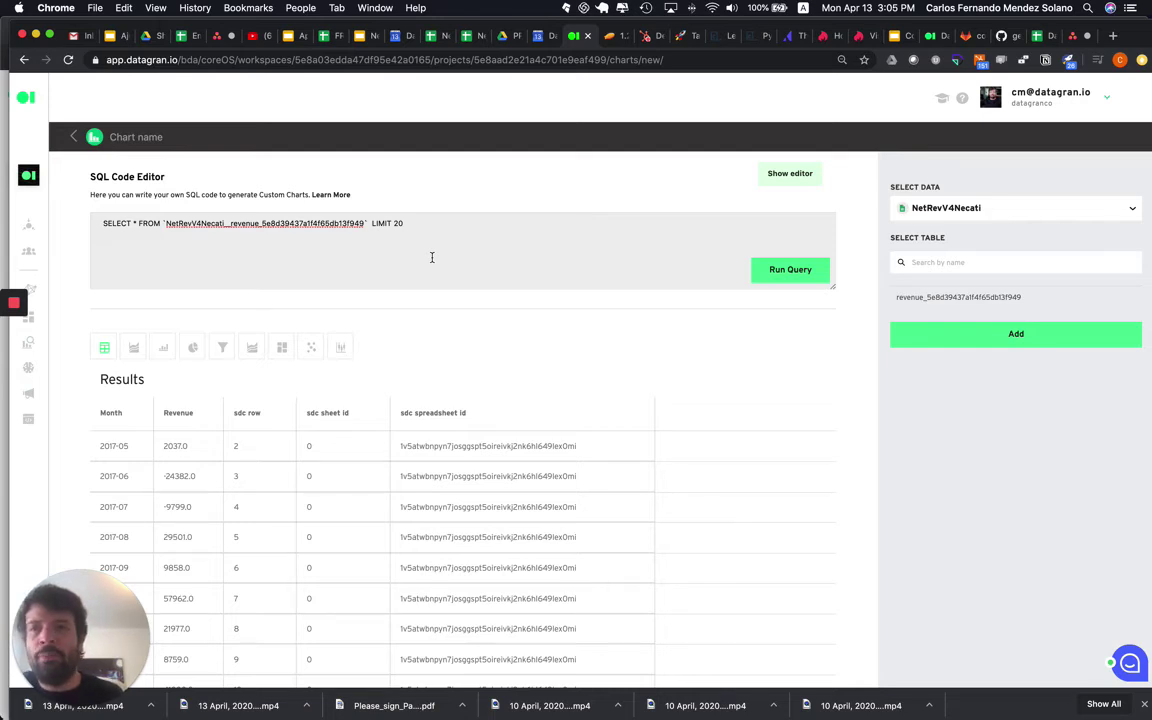
Switch to a line chart with Month on the X-axis and Revenue on the Y-axis.
scroll(521, 457, "down", 4)
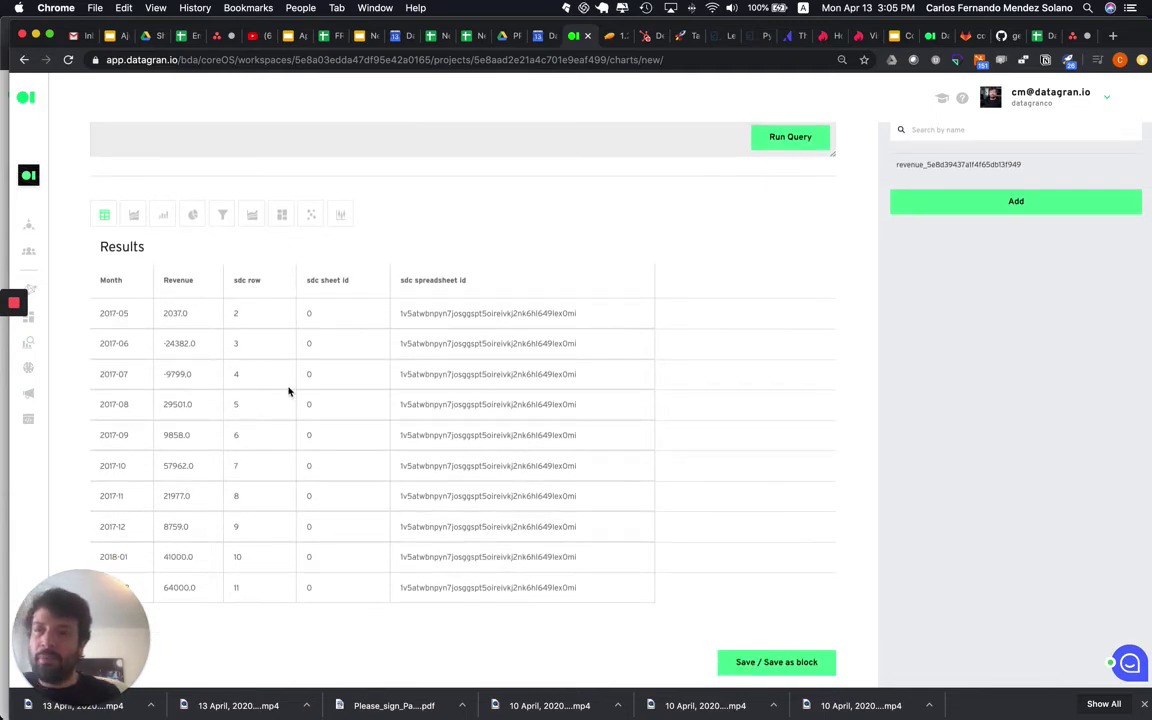
left_click(134, 214)
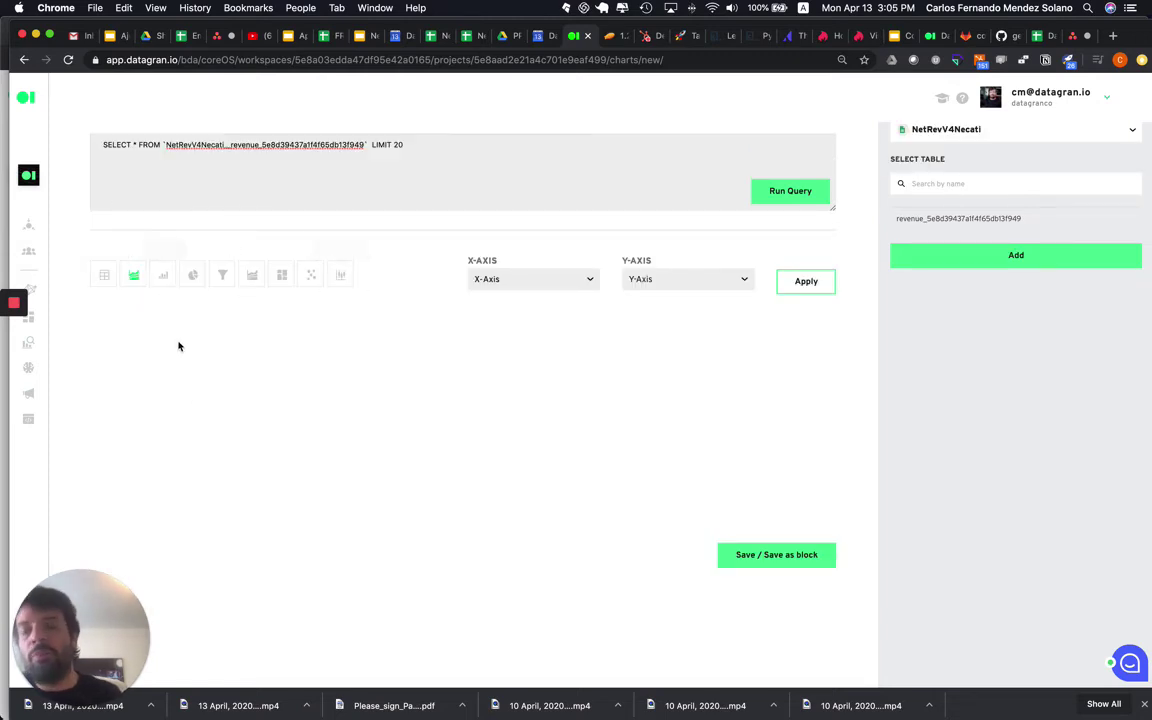
scroll(196, 398, "up", 1)
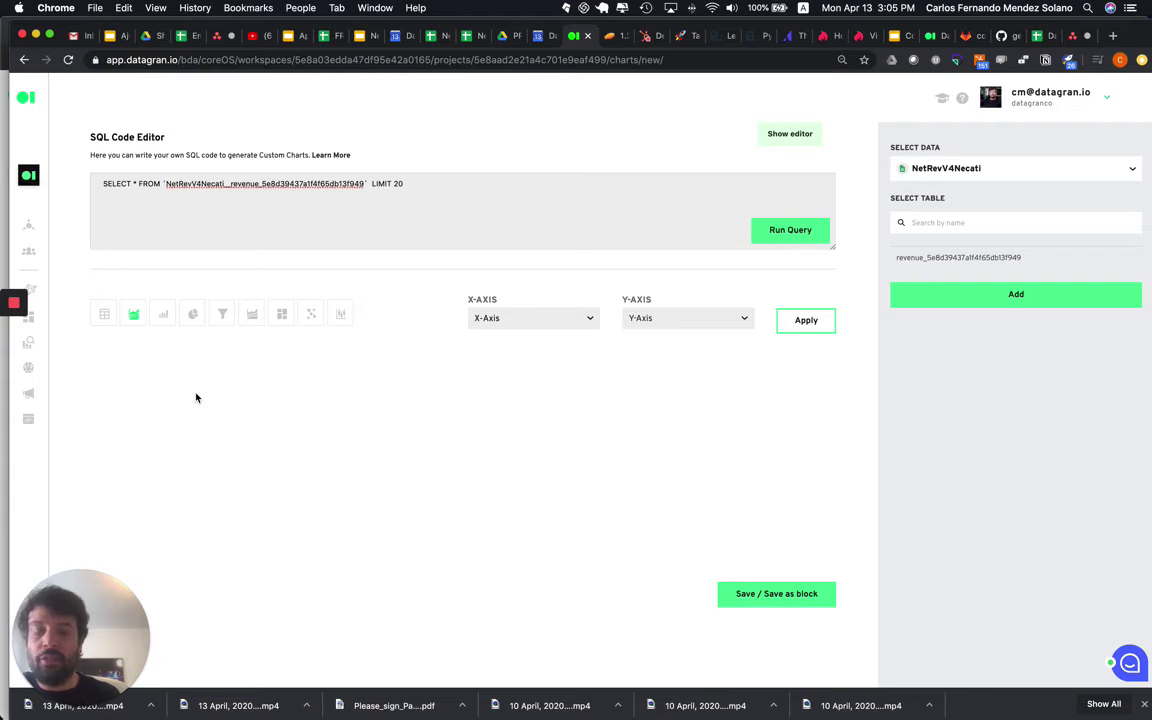
left_click(540, 320)
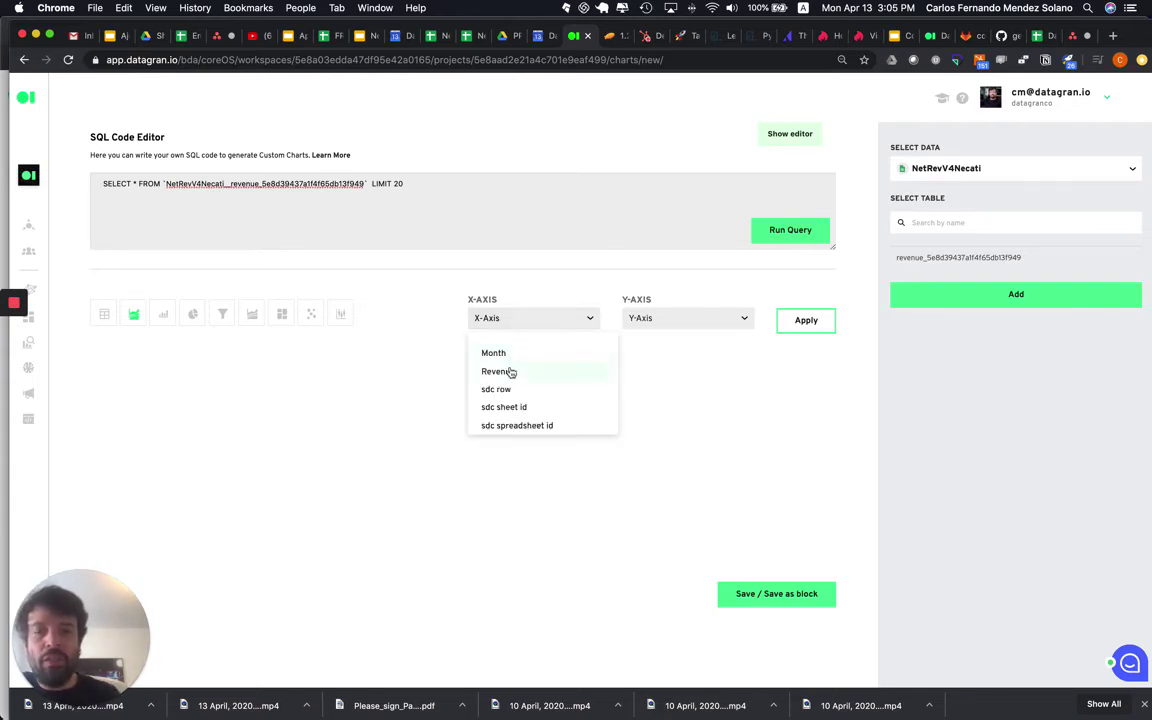
left_click(511, 356)
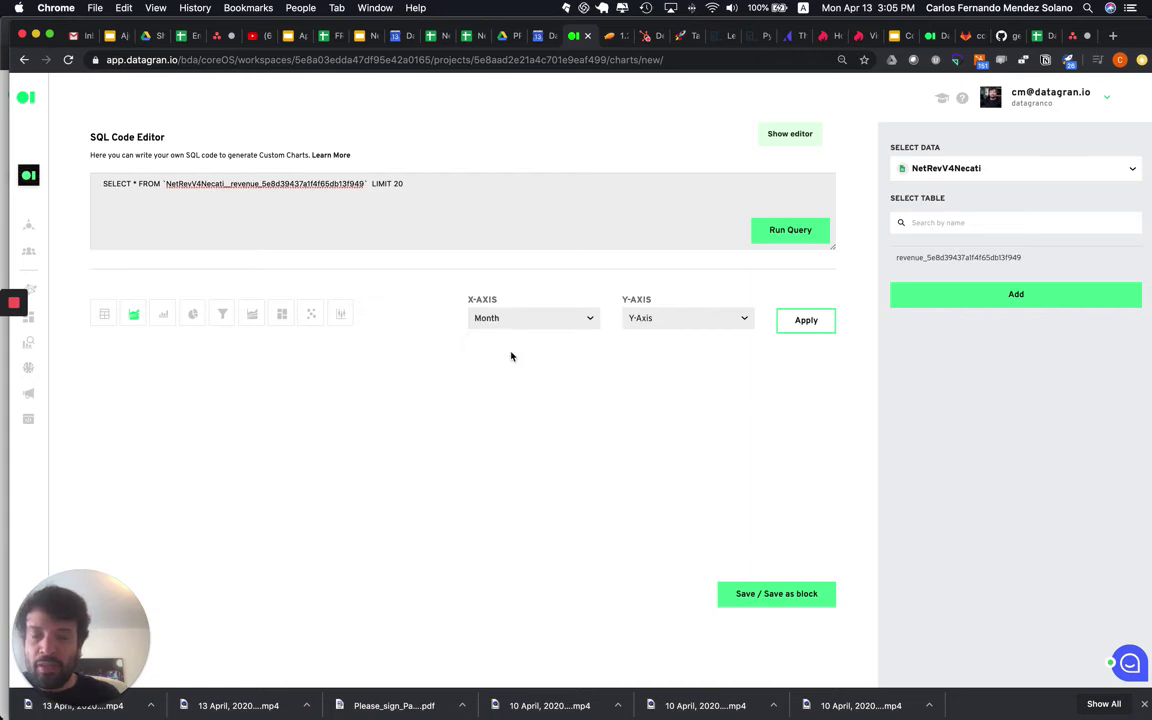
left_click(689, 324)
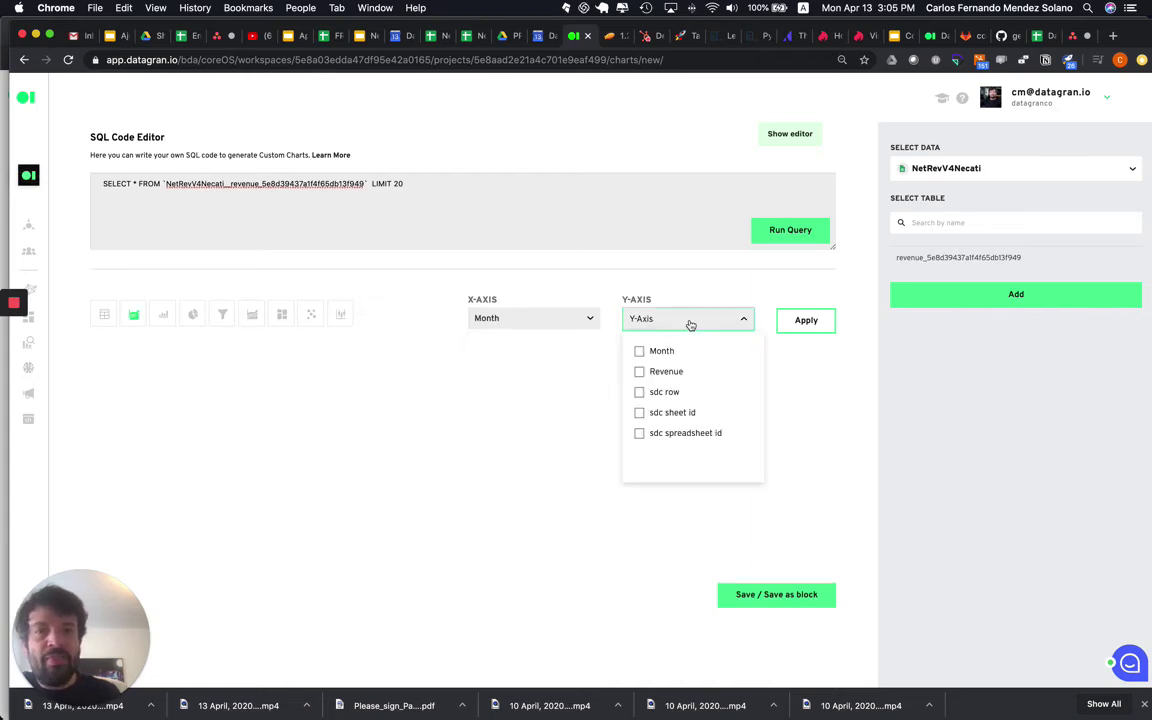
left_click(663, 371)
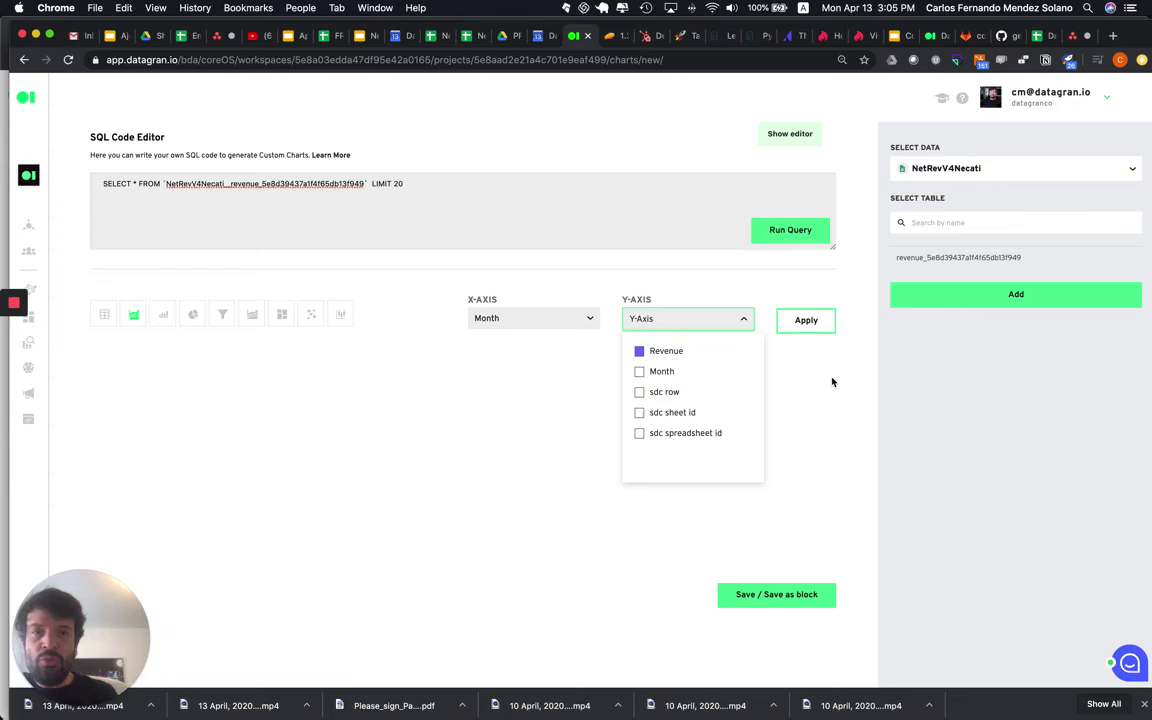
Apply the axes, then change the chart from bars to an area chart.
left_click(806, 321)
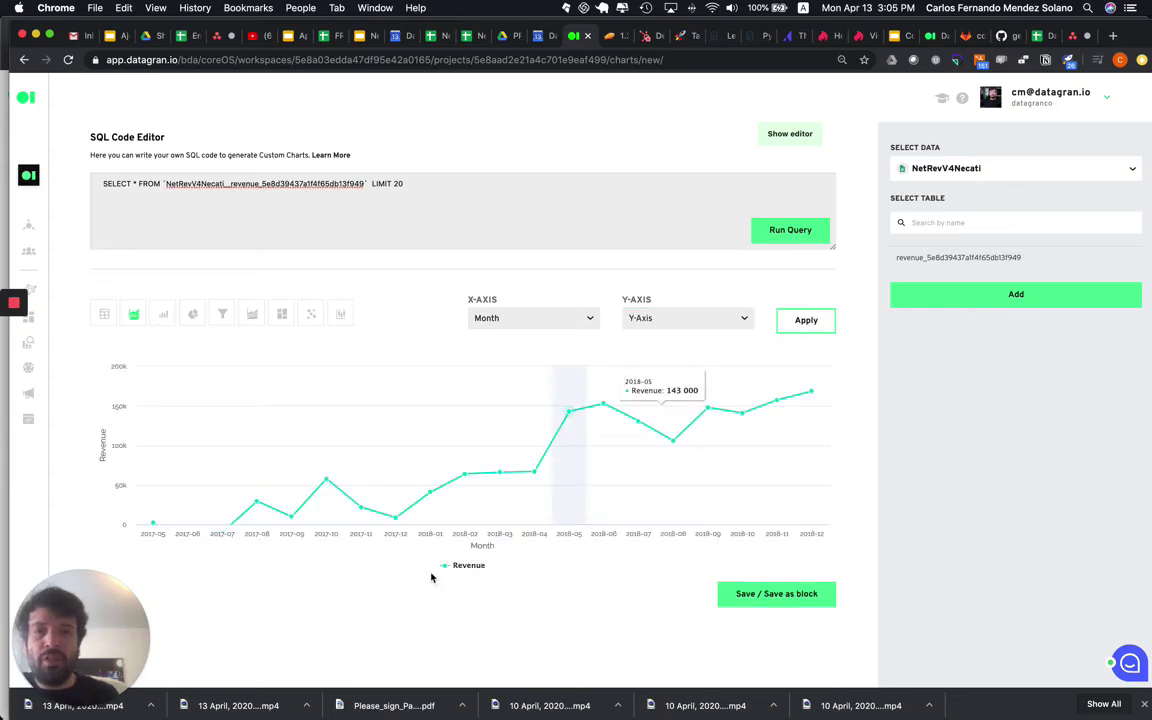
left_click(162, 316)
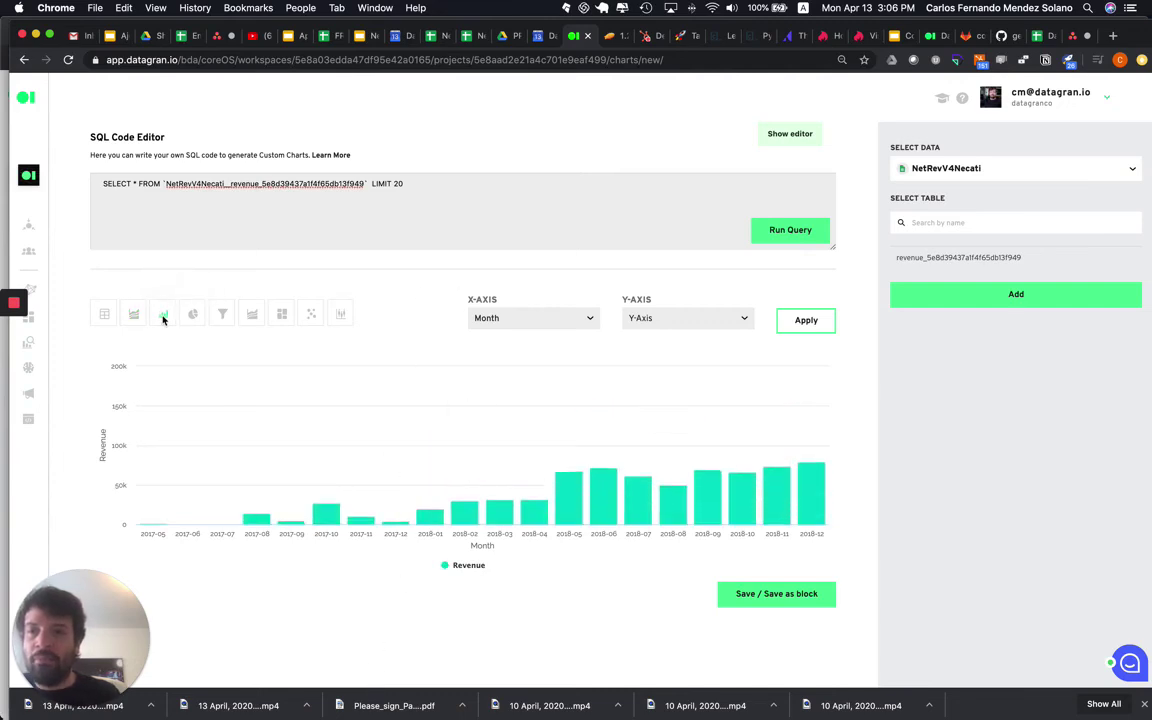
left_click(254, 316)
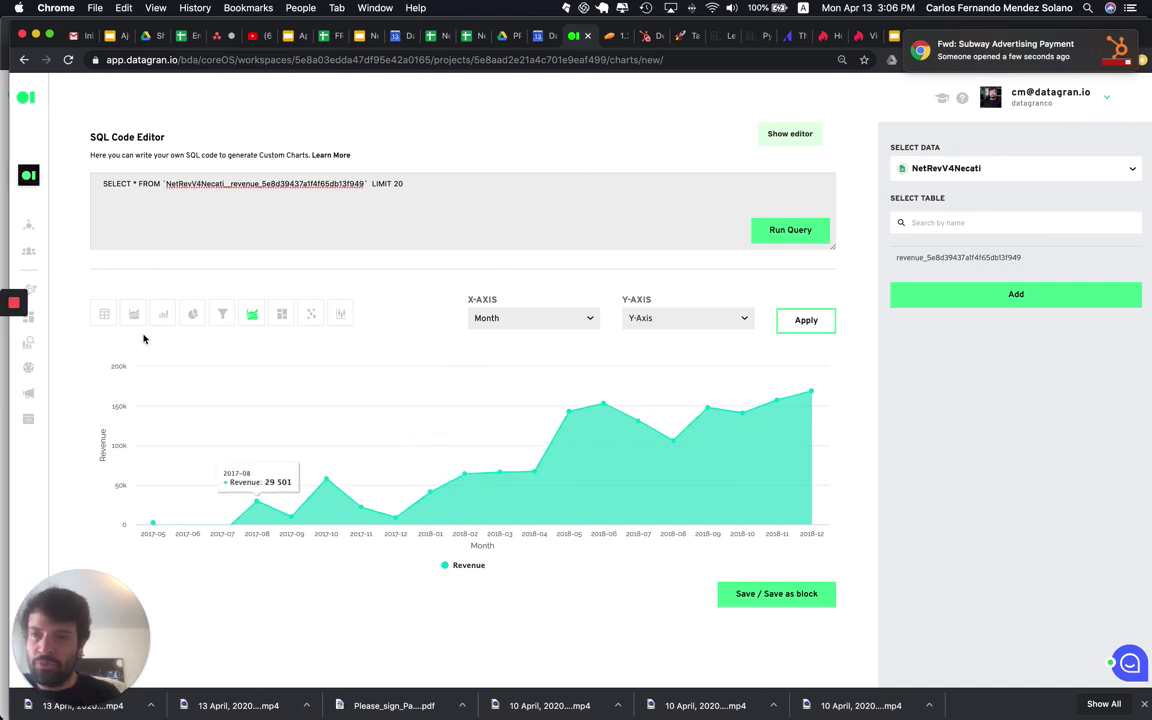
mouse_move(16, 306)
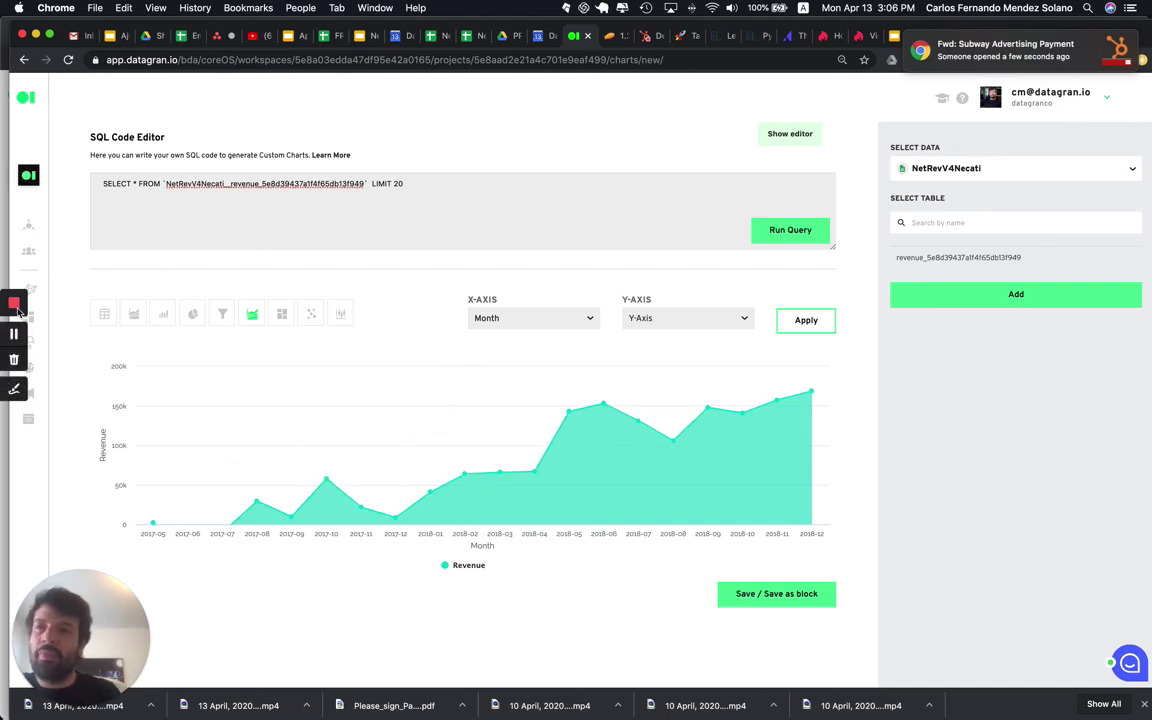